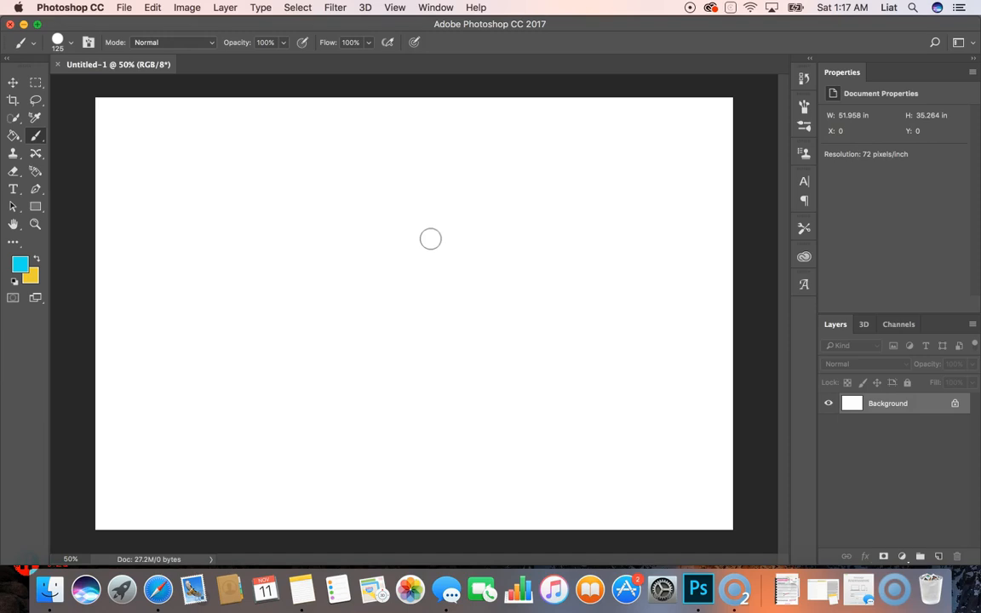
Create a new layer and brush a solid blue scribbled shape on it, just left of the canvas centre.
{"action": "left_click", "coordinate": [412, 242]}
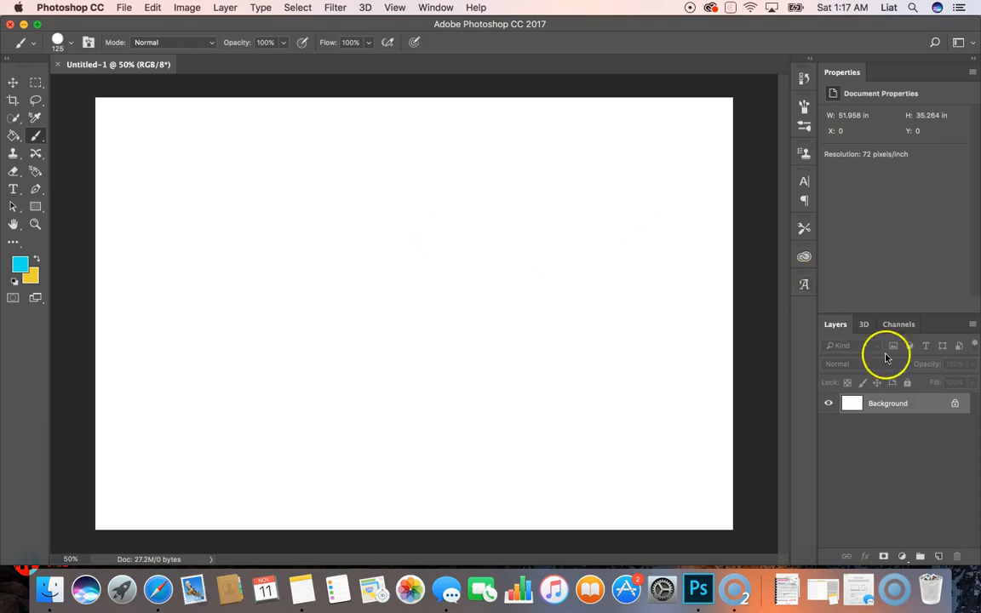
{"action": "left_click", "coordinate": [941, 556]}
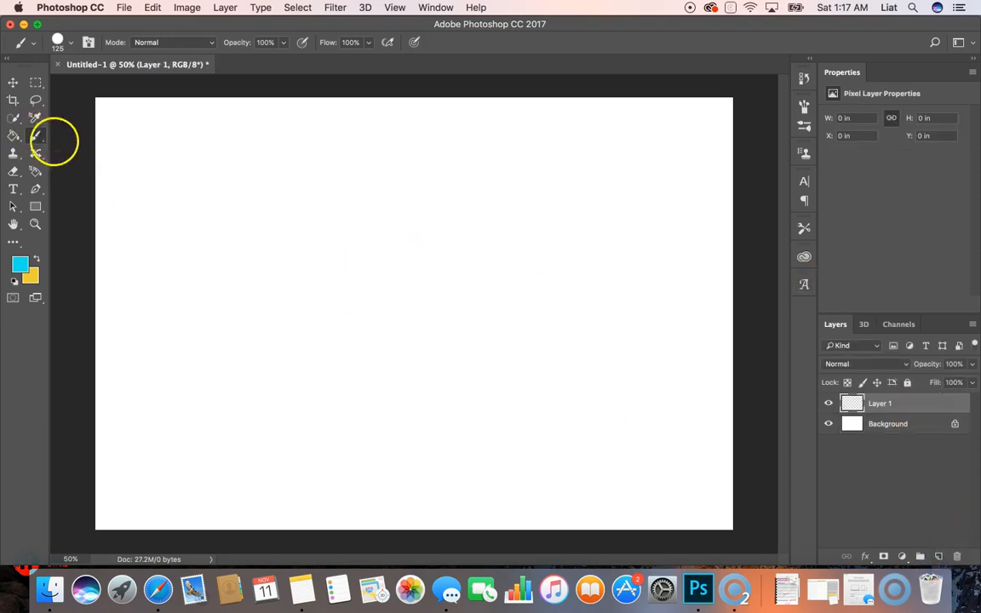
{"action": "mouse_move", "coordinate": [291, 239]}
{"action": "left_mouse_down"}
{"action": "mouse_move", "coordinate": [269, 351]}
{"action": "mouse_move", "coordinate": [329, 377]}
{"action": "mouse_move", "coordinate": [324, 405]}
{"action": "mouse_move", "coordinate": [346, 392]}
{"action": "left_mouse_up"}
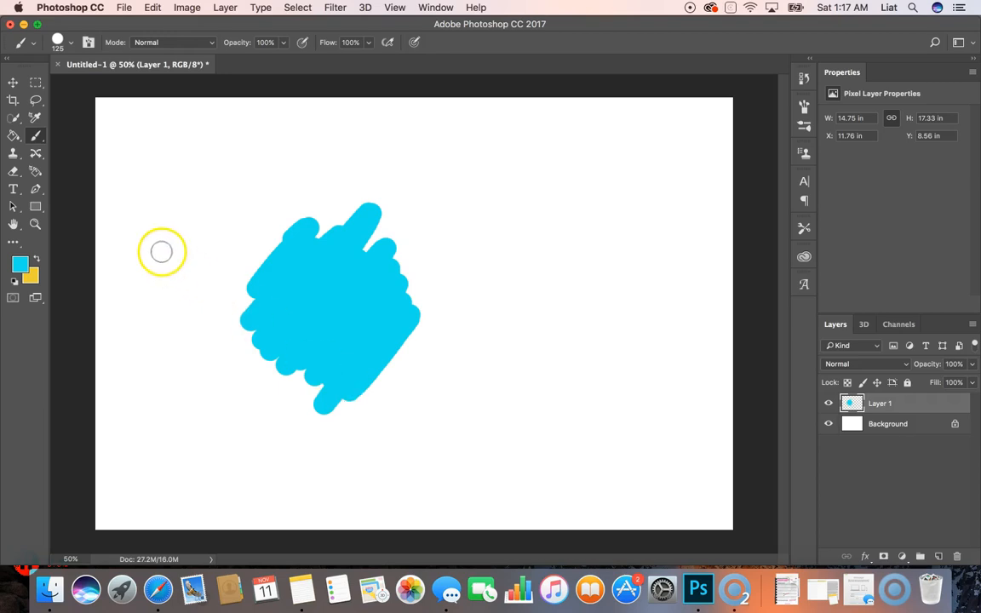
Erase the upper-left part of the blue shape with the Eraser at size 175.
{"action": "left_click", "coordinate": [13, 172]}
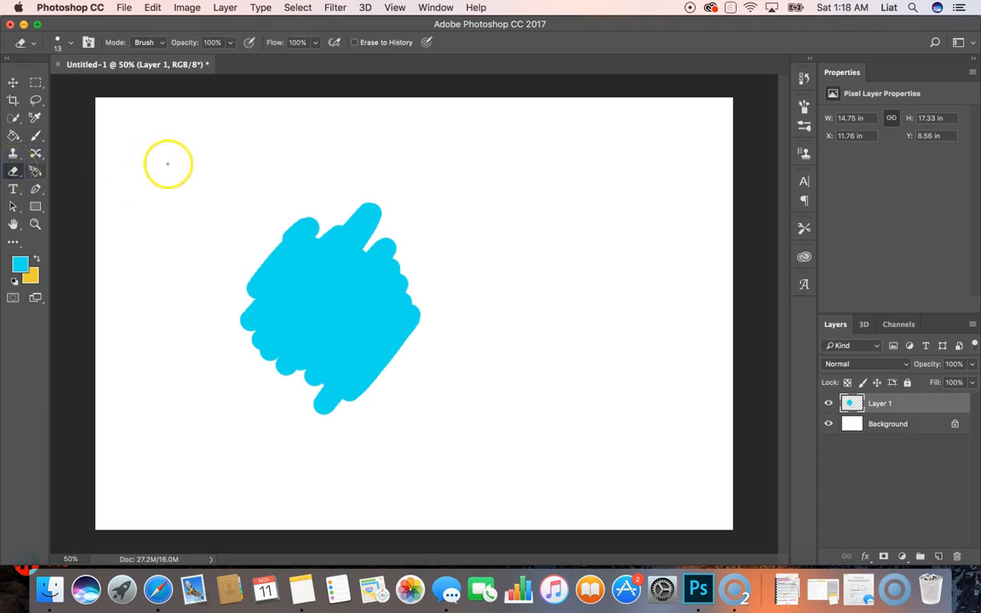
{"action": "key", "text": "bracketright"}
{"action": "key", "text": "bracketright"}
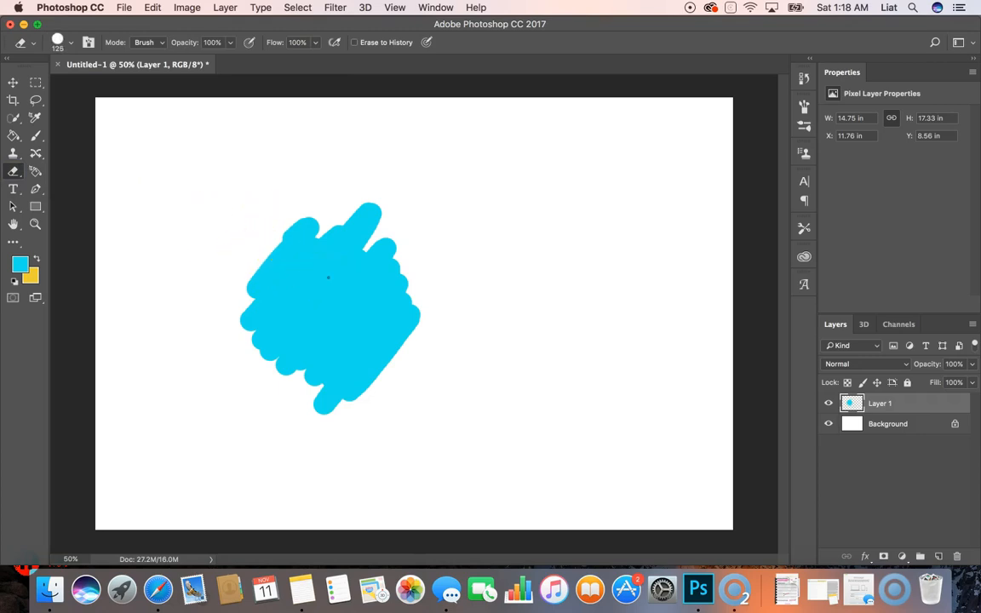
{"action": "mouse_move", "coordinate": [257, 278]}
{"action": "left_mouse_down"}
{"action": "mouse_move", "coordinate": [315, 208]}
{"action": "mouse_move", "coordinate": [223, 325]}
{"action": "mouse_move", "coordinate": [339, 197]}
{"action": "mouse_move", "coordinate": [250, 329]}
{"action": "mouse_move", "coordinate": [356, 234]}
{"action": "mouse_move", "coordinate": [204, 417]}
{"action": "mouse_move", "coordinate": [414, 228]}
{"action": "mouse_move", "coordinate": [193, 468]}
{"action": "mouse_move", "coordinate": [386, 184]}
{"action": "left_mouse_up"}
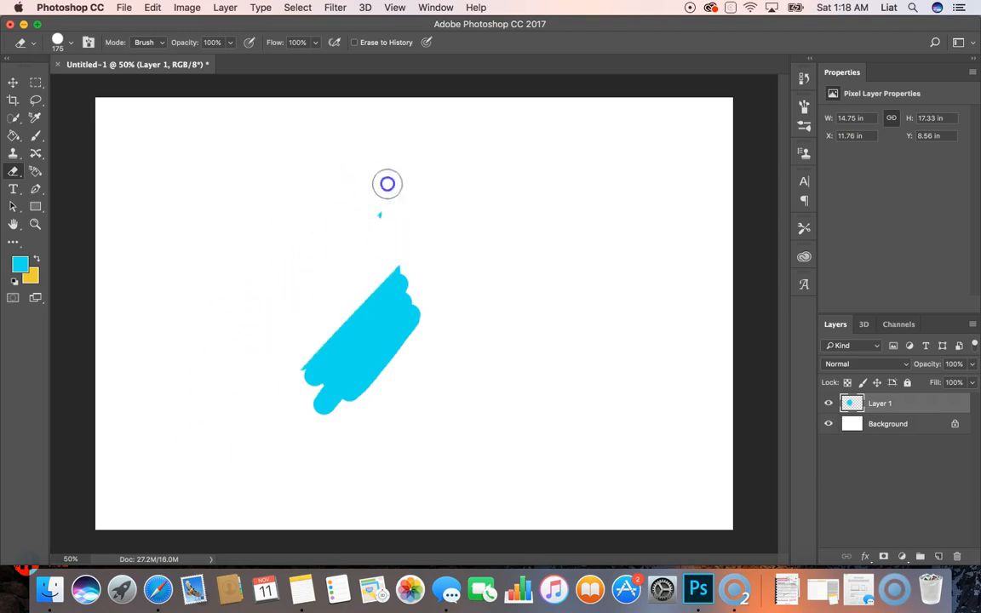
{"action": "mouse_move", "coordinate": [339, 278]}
{"action": "left_mouse_down"}
{"action": "mouse_move", "coordinate": [309, 317]}
{"action": "mouse_move", "coordinate": [320, 302]}
{"action": "mouse_move", "coordinate": [352, 320]}
{"action": "mouse_move", "coordinate": [288, 311]}
{"action": "mouse_move", "coordinate": [335, 255]}
{"action": "mouse_move", "coordinate": [320, 249]}
{"action": "mouse_move", "coordinate": [249, 278]}
{"action": "mouse_move", "coordinate": [332, 285]}
{"action": "left_mouse_up"}
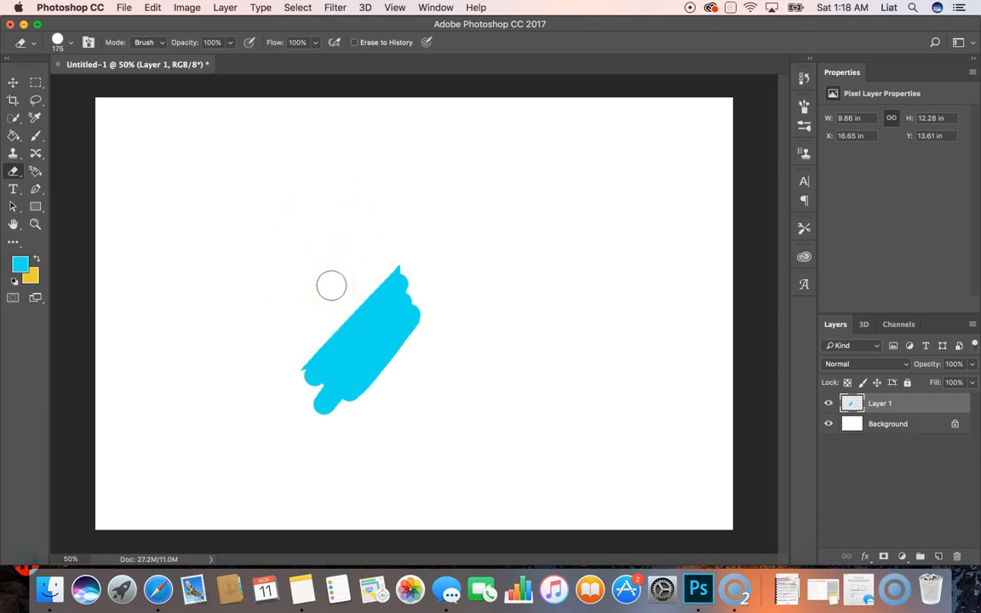
Brush blue back over the erased area and add a layer mask to Layer 1.
{"action": "left_click", "coordinate": [36, 138]}
{"action": "mouse_move", "coordinate": [306, 339]}
{"action": "left_mouse_down"}
{"action": "mouse_move", "coordinate": [304, 364]}
{"action": "mouse_move", "coordinate": [384, 279]}
{"action": "mouse_move", "coordinate": [369, 272]}
{"action": "mouse_move", "coordinate": [310, 317]}
{"action": "mouse_move", "coordinate": [300, 303]}
{"action": "mouse_move", "coordinate": [311, 257]}
{"action": "mouse_move", "coordinate": [376, 278]}
{"action": "mouse_move", "coordinate": [366, 329]}
{"action": "mouse_move", "coordinate": [351, 250]}
{"action": "left_mouse_up"}
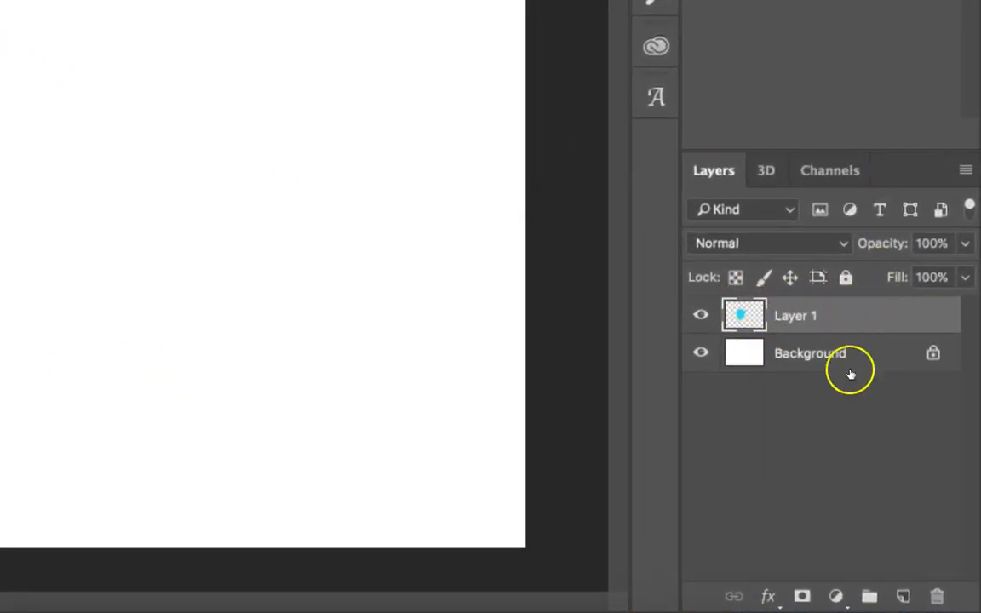
{"action": "left_click", "coordinate": [802, 599]}
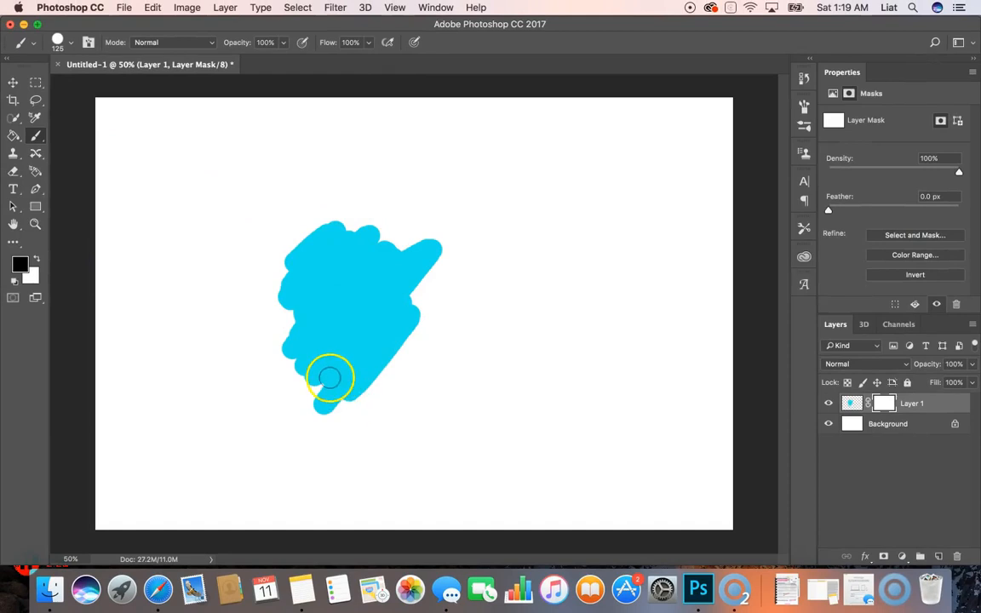
{"action": "mouse_move", "coordinate": [405, 334]}
{"action": "left_mouse_down"}
{"action": "mouse_move", "coordinate": [392, 290]}
{"action": "mouse_move", "coordinate": [348, 225]}
{"action": "left_mouse_up"}
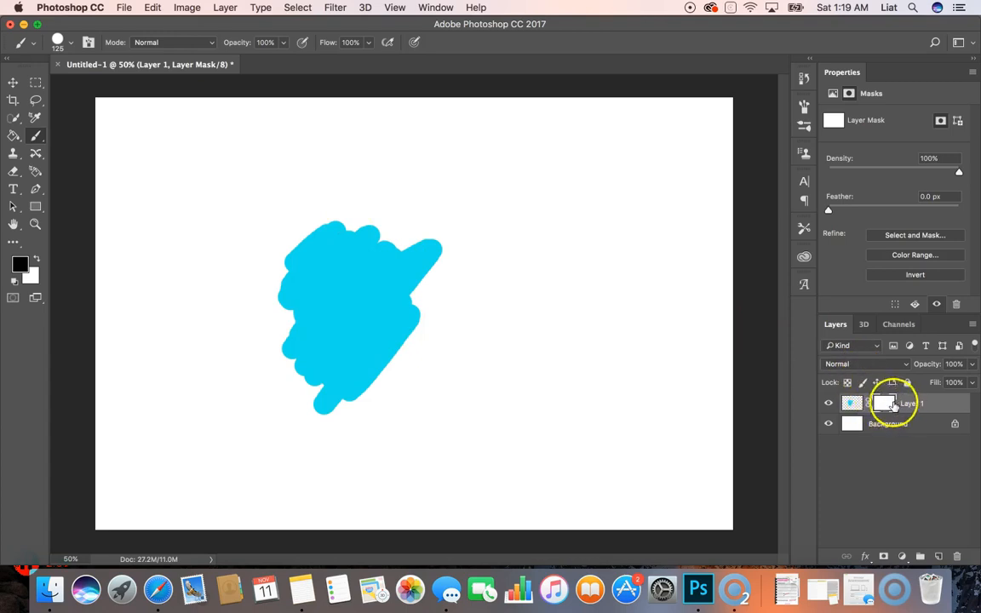
{"action": "left_click_drag", "start_coordinate": [645, 405], "coordinate": [519, 367]}
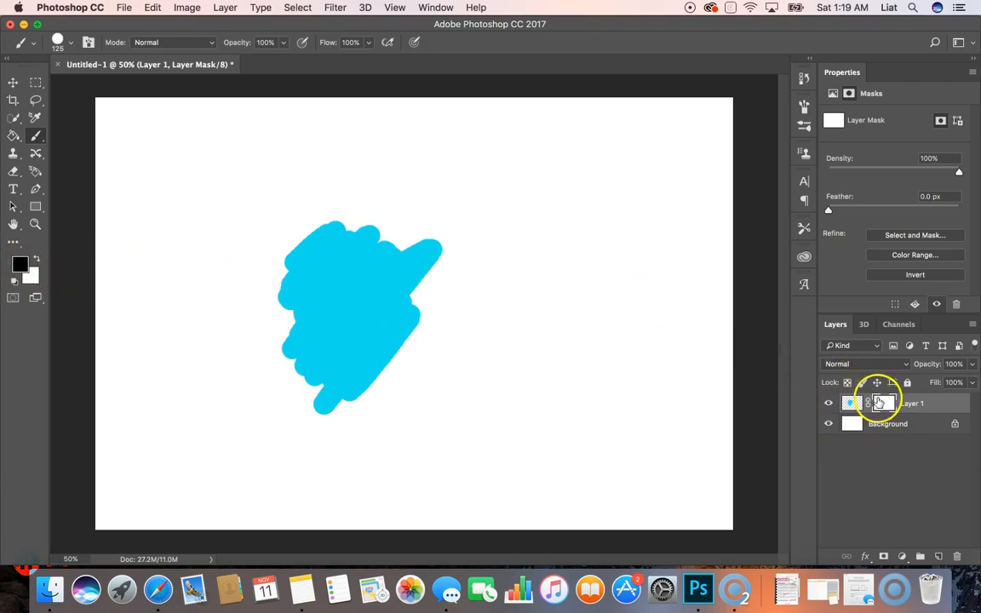
Paint black on Layer 1's mask to hide most of the upper part of the blue shape.
{"action": "left_click", "coordinate": [849, 403]}
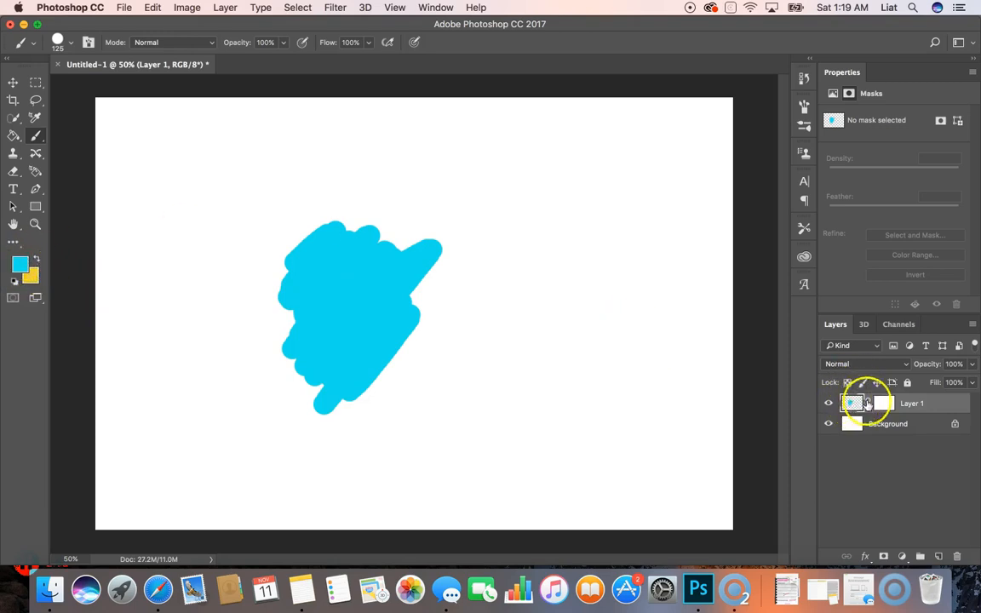
{"action": "left_click", "coordinate": [886, 406]}
{"action": "key", "text": "d"}
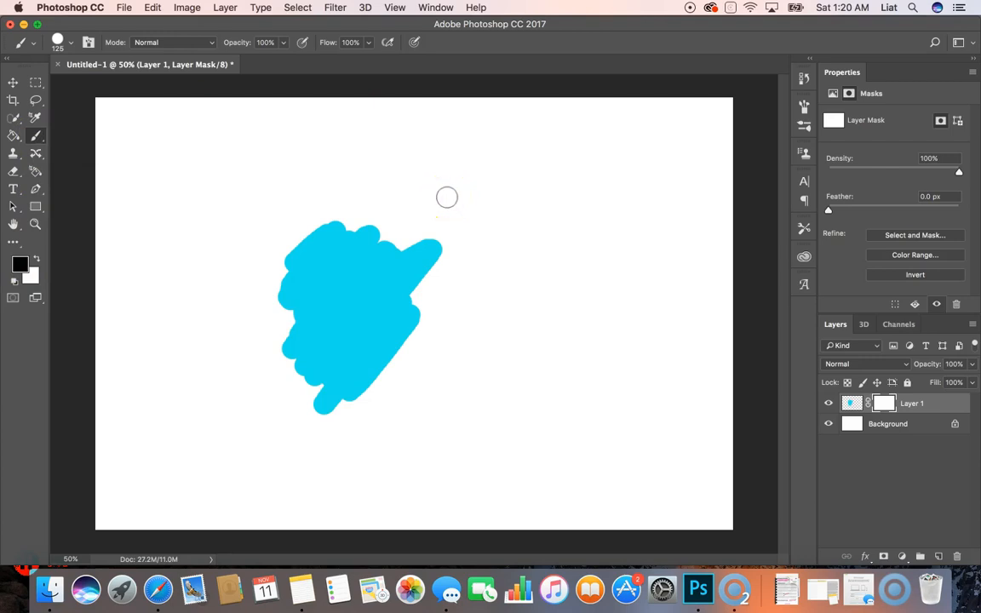
{"action": "mouse_move", "coordinate": [447, 197]}
{"action": "left_mouse_down"}
{"action": "mouse_move", "coordinate": [365, 312]}
{"action": "mouse_move", "coordinate": [319, 307]}
{"action": "mouse_move", "coordinate": [283, 255]}
{"action": "mouse_move", "coordinate": [301, 333]}
{"action": "mouse_move", "coordinate": [288, 253]}
{"action": "mouse_move", "coordinate": [310, 326]}
{"action": "mouse_move", "coordinate": [296, 249]}
{"action": "mouse_move", "coordinate": [329, 337]}
{"action": "mouse_move", "coordinate": [308, 230]}
{"action": "mouse_move", "coordinate": [355, 330]}
{"action": "mouse_move", "coordinate": [314, 220]}
{"action": "mouse_move", "coordinate": [378, 323]}
{"action": "mouse_move", "coordinate": [323, 221]}
{"action": "mouse_move", "coordinate": [374, 278]}
{"action": "mouse_move", "coordinate": [392, 257]}
{"action": "left_mouse_up"}
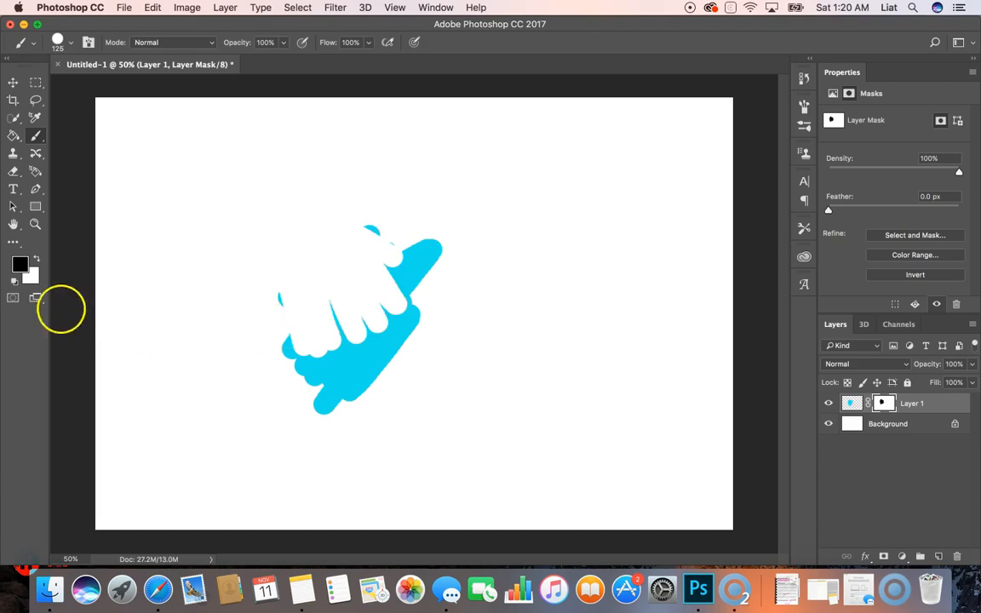
Paint white on Layer 1's mask to restore the hidden part of the blue shape.
{"action": "left_click", "coordinate": [37, 260]}
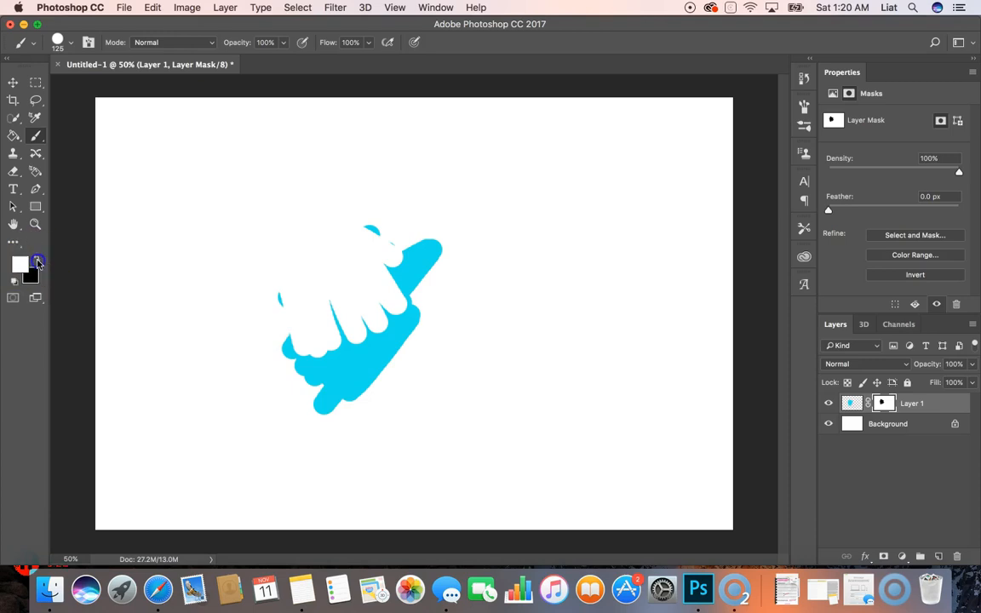
{"action": "left_click", "coordinate": [13, 265]}
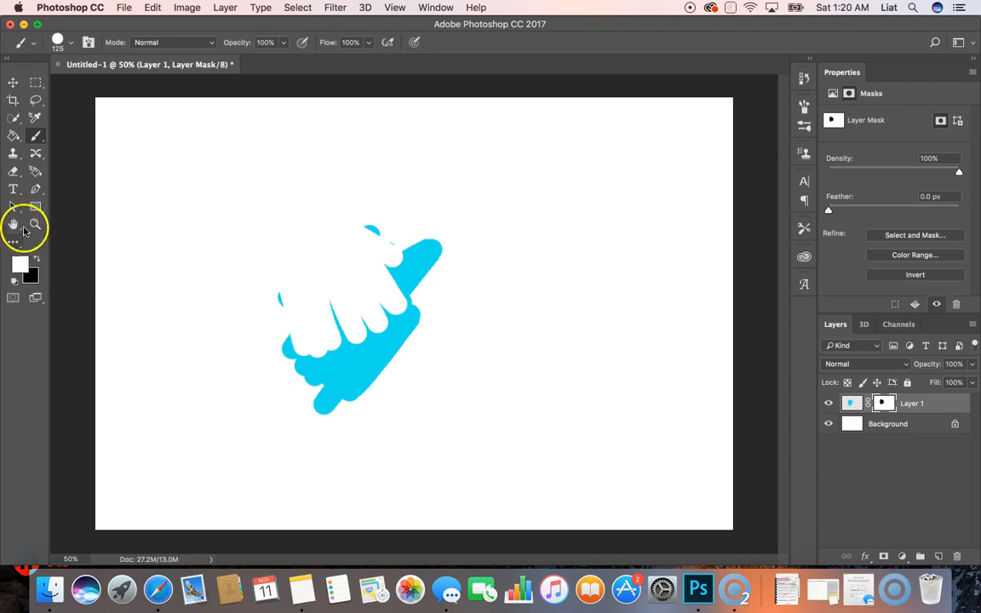
{"action": "mouse_move", "coordinate": [334, 269]}
{"action": "left_mouse_down"}
{"action": "mouse_move", "coordinate": [303, 288]}
{"action": "mouse_move", "coordinate": [346, 212]}
{"action": "mouse_move", "coordinate": [277, 277]}
{"action": "mouse_move", "coordinate": [279, 264]}
{"action": "mouse_move", "coordinate": [315, 218]}
{"action": "mouse_move", "coordinate": [353, 230]}
{"action": "mouse_move", "coordinate": [270, 333]}
{"action": "mouse_move", "coordinate": [373, 236]}
{"action": "mouse_move", "coordinate": [291, 342]}
{"action": "mouse_move", "coordinate": [381, 241]}
{"action": "mouse_move", "coordinate": [281, 399]}
{"action": "mouse_move", "coordinate": [401, 243]}
{"action": "mouse_move", "coordinate": [310, 373]}
{"action": "mouse_move", "coordinate": [377, 299]}
{"action": "mouse_move", "coordinate": [393, 294]}
{"action": "mouse_move", "coordinate": [342, 374]}
{"action": "mouse_move", "coordinate": [401, 309]}
{"action": "left_mouse_up"}
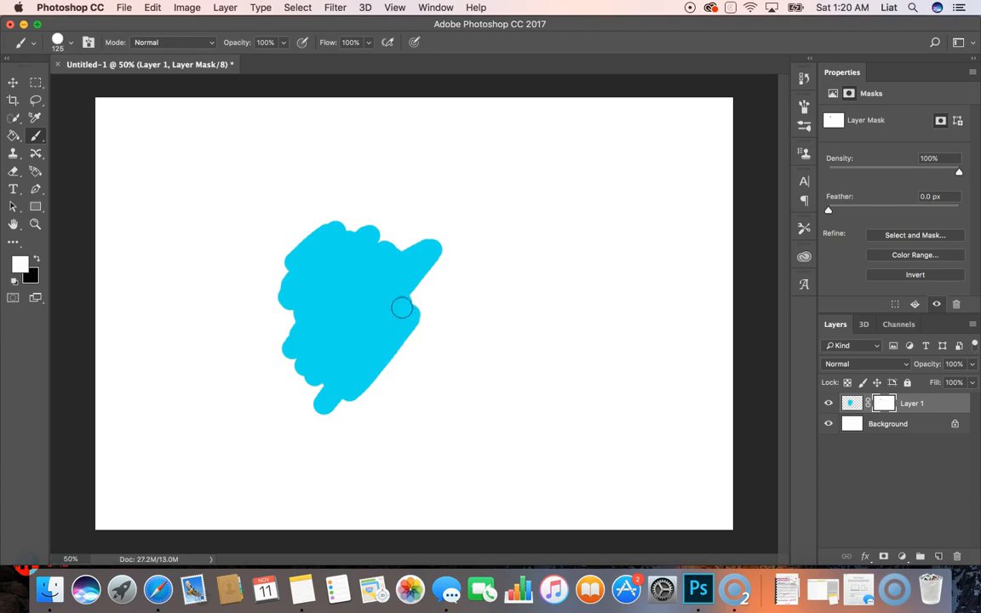
{"action": "mouse_move", "coordinate": [402, 307]}
{"action": "left_mouse_down"}
{"action": "mouse_move", "coordinate": [383, 337]}
{"action": "mouse_move", "coordinate": [431, 287]}
{"action": "left_mouse_up"}
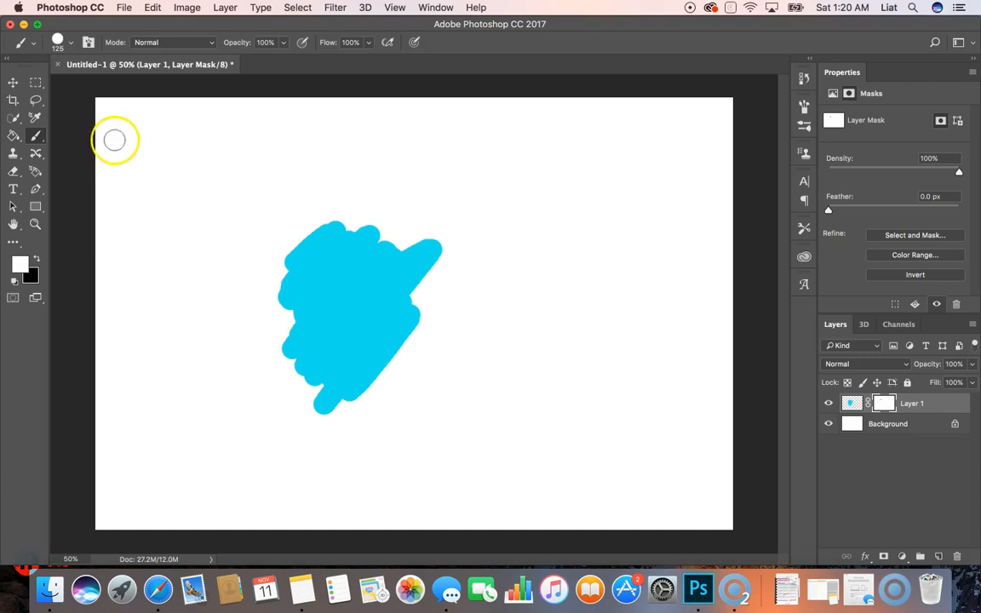
Erase curved strokes through the upper half of the blue shape directly on Layer 1's pixels, not its mask.
{"action": "left_click", "coordinate": [13, 172]}
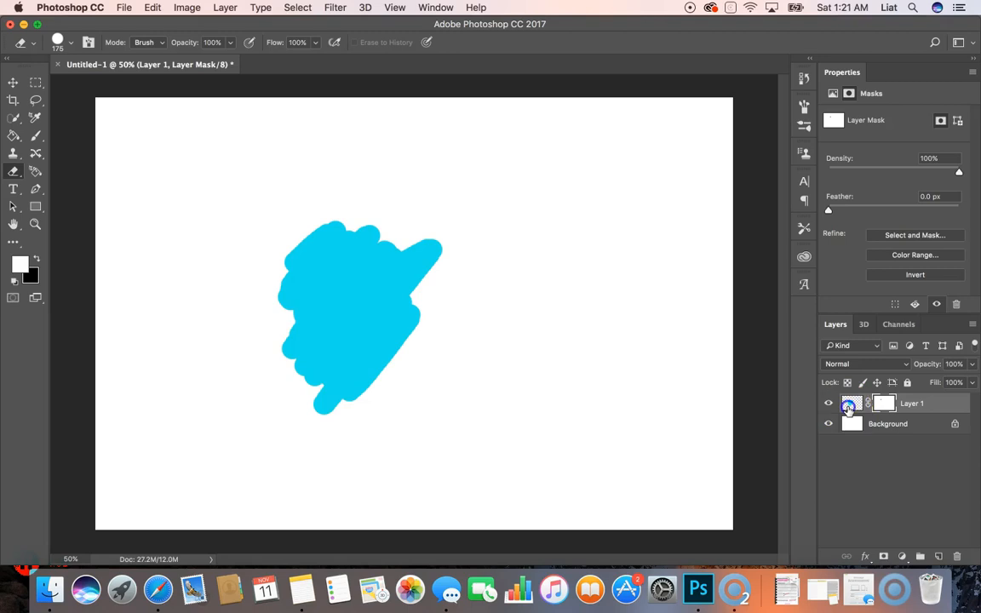
{"action": "left_click", "coordinate": [849, 407]}
{"action": "mouse_move", "coordinate": [332, 218]}
{"action": "left_mouse_down"}
{"action": "mouse_move", "coordinate": [275, 283]}
{"action": "mouse_move", "coordinate": [324, 238]}
{"action": "mouse_move", "coordinate": [355, 320]}
{"action": "mouse_move", "coordinate": [418, 260]}
{"action": "mouse_move", "coordinate": [385, 317]}
{"action": "left_mouse_up"}
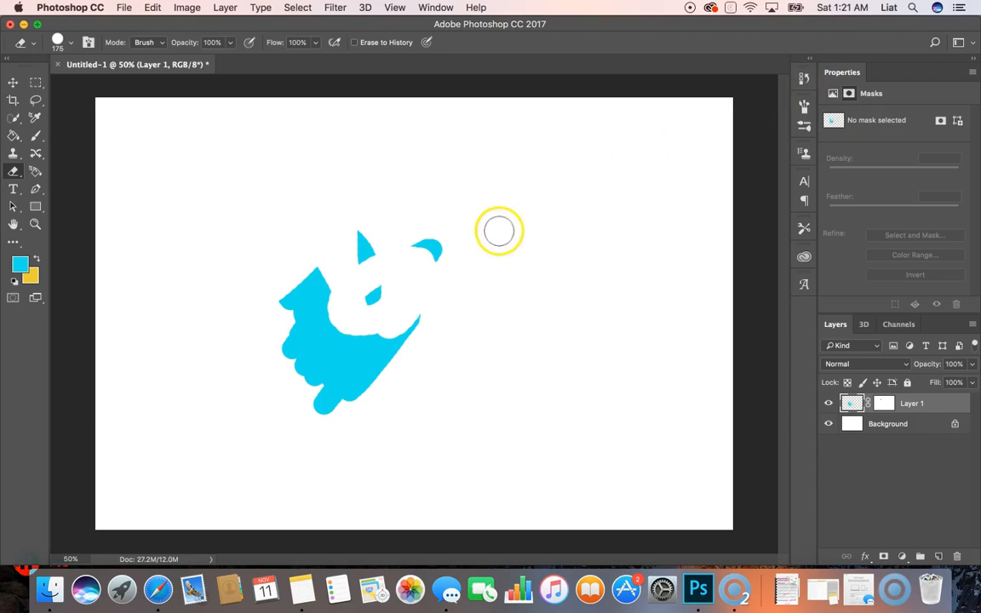
Brush a solid yellow scribbled shape on Layer 1's pixels, to the right of the blue shape.
{"action": "left_click", "coordinate": [34, 135]}
{"action": "left_click", "coordinate": [37, 261]}
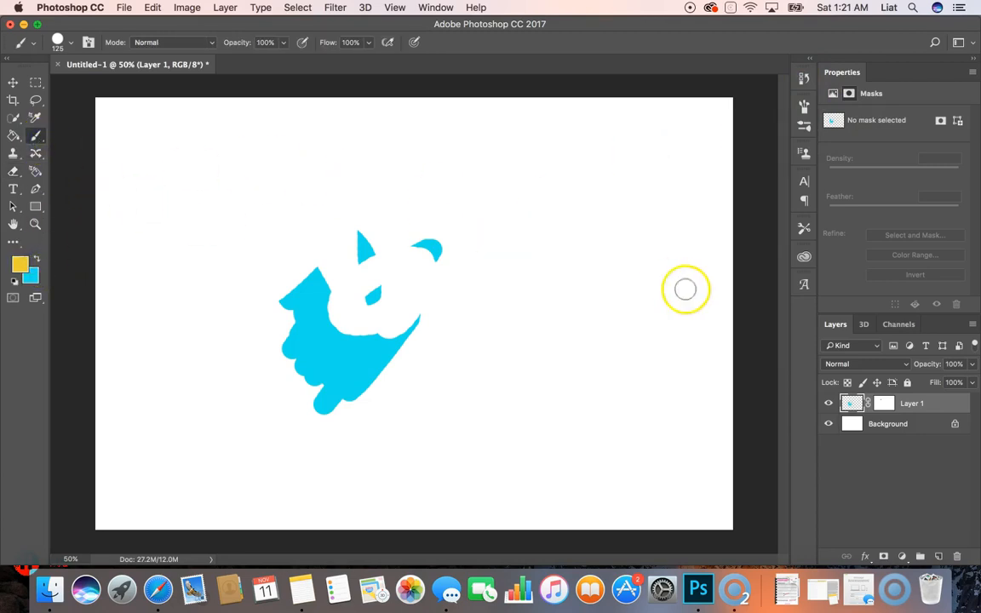
{"action": "mouse_move", "coordinate": [506, 182]}
{"action": "left_mouse_down"}
{"action": "mouse_move", "coordinate": [520, 319]}
{"action": "mouse_move", "coordinate": [557, 202]}
{"action": "mouse_move", "coordinate": [572, 183]}
{"action": "mouse_move", "coordinate": [595, 196]}
{"action": "left_mouse_up"}
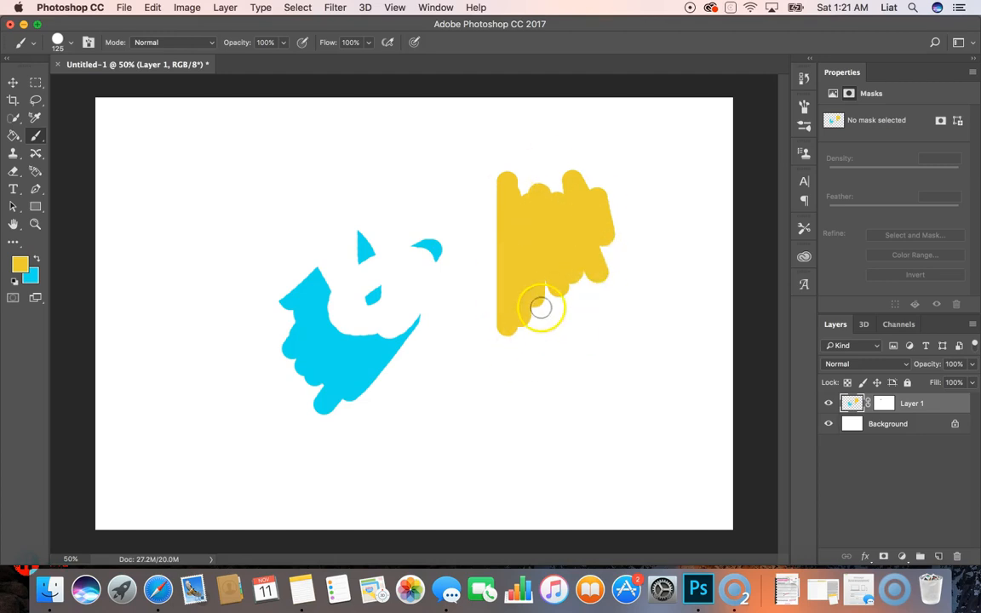
{"action": "left_click_drag", "start_coordinate": [325, 339], "coordinate": [352, 289]}
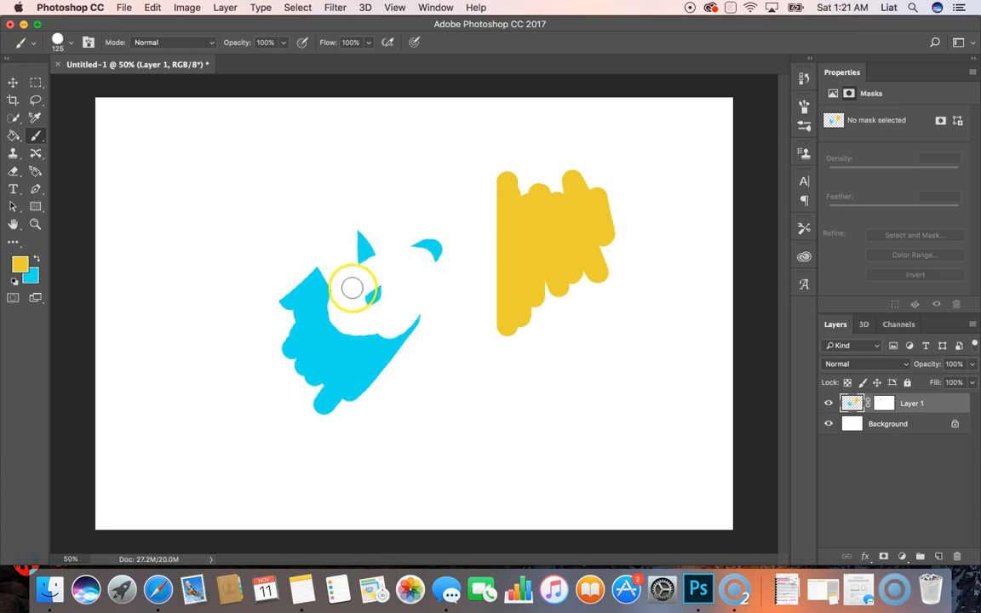
Paint black strokes on Layer 1's mask across both the blue and yellow shapes to hide parts of them.
{"action": "left_click", "coordinate": [883, 404]}
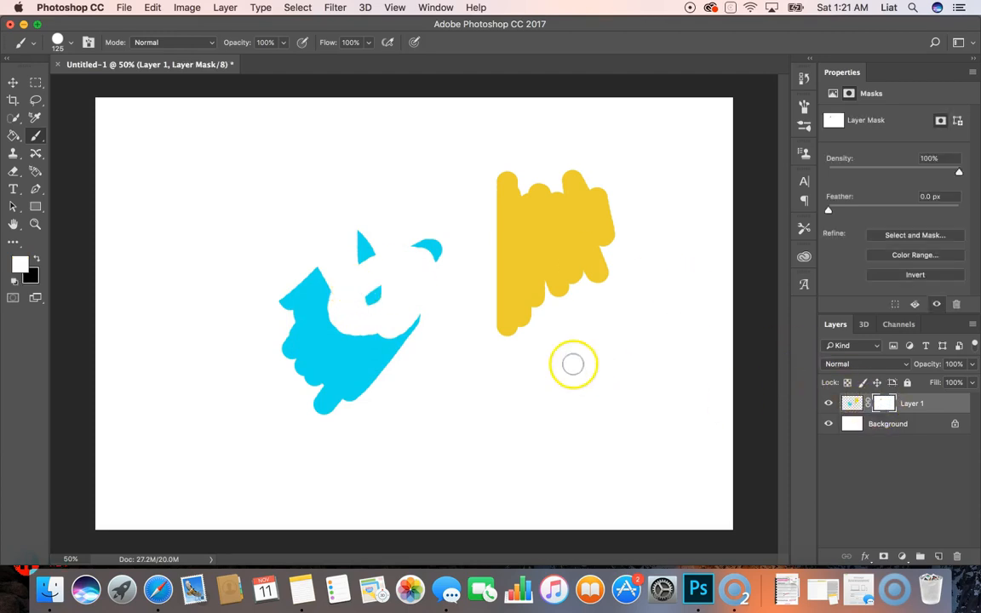
{"action": "left_click", "coordinate": [37, 260]}
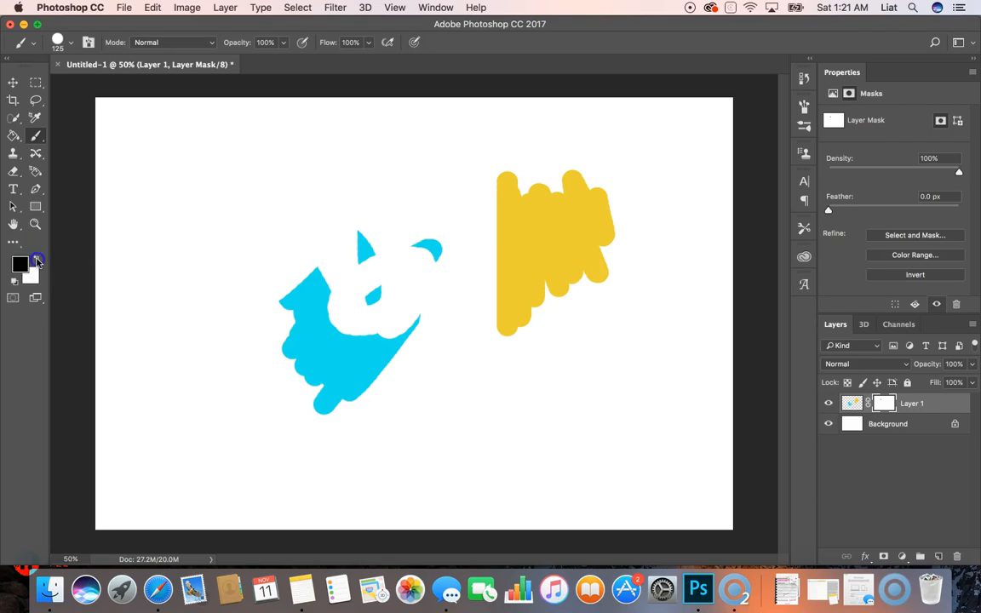
{"action": "mouse_move", "coordinate": [269, 333]}
{"action": "left_mouse_down"}
{"action": "mouse_move", "coordinate": [341, 375]}
{"action": "mouse_move", "coordinate": [337, 327]}
{"action": "mouse_move", "coordinate": [391, 368]}
{"action": "left_mouse_up"}
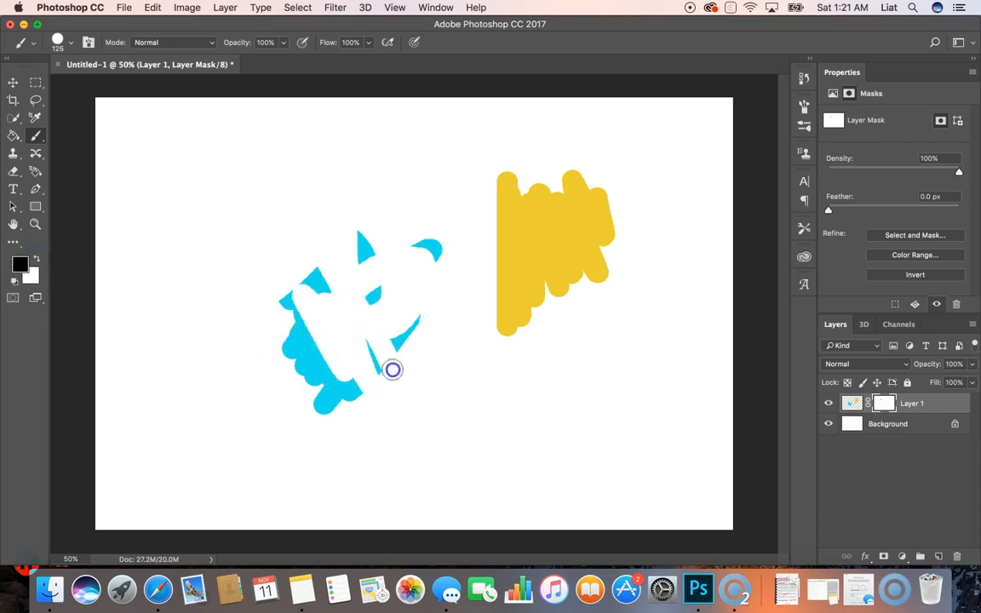
{"action": "mouse_move", "coordinate": [532, 241]}
{"action": "left_mouse_down"}
{"action": "mouse_move", "coordinate": [521, 235]}
{"action": "mouse_move", "coordinate": [534, 296]}
{"action": "mouse_move", "coordinate": [413, 215]}
{"action": "left_mouse_up"}
{"action": "left_click_drag", "start_coordinate": [555, 260], "coordinate": [544, 270]}
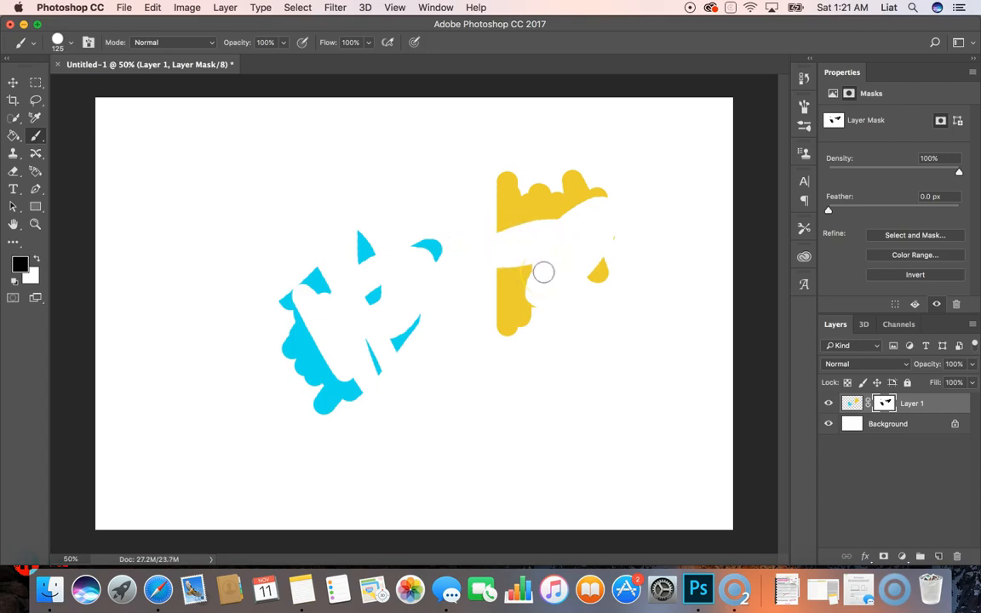
Paint white on Layer 1's mask over the blue and yellow shapes to bring back their masked parts.
{"action": "left_click", "coordinate": [38, 262]}
{"action": "mouse_move", "coordinate": [361, 257]}
{"action": "left_mouse_down"}
{"action": "mouse_move", "coordinate": [321, 367]}
{"action": "mouse_move", "coordinate": [314, 429]}
{"action": "mouse_move", "coordinate": [385, 369]}
{"action": "mouse_move", "coordinate": [431, 241]}
{"action": "mouse_move", "coordinate": [383, 222]}
{"action": "mouse_move", "coordinate": [389, 187]}
{"action": "left_mouse_up"}
{"action": "mouse_move", "coordinate": [324, 312]}
{"action": "left_mouse_down"}
{"action": "mouse_move", "coordinate": [360, 291]}
{"action": "mouse_move", "coordinate": [362, 329]}
{"action": "mouse_move", "coordinate": [376, 339]}
{"action": "mouse_move", "coordinate": [403, 280]}
{"action": "mouse_move", "coordinate": [358, 255]}
{"action": "left_mouse_up"}
{"action": "mouse_move", "coordinate": [546, 232]}
{"action": "left_mouse_down"}
{"action": "mouse_move", "coordinate": [540, 202]}
{"action": "mouse_move", "coordinate": [509, 217]}
{"action": "mouse_move", "coordinate": [517, 310]}
{"action": "mouse_move", "coordinate": [570, 155]}
{"action": "mouse_move", "coordinate": [559, 206]}
{"action": "mouse_move", "coordinate": [626, 121]}
{"action": "mouse_move", "coordinate": [586, 216]}
{"action": "mouse_move", "coordinate": [561, 228]}
{"action": "mouse_move", "coordinate": [587, 197]}
{"action": "left_mouse_up"}
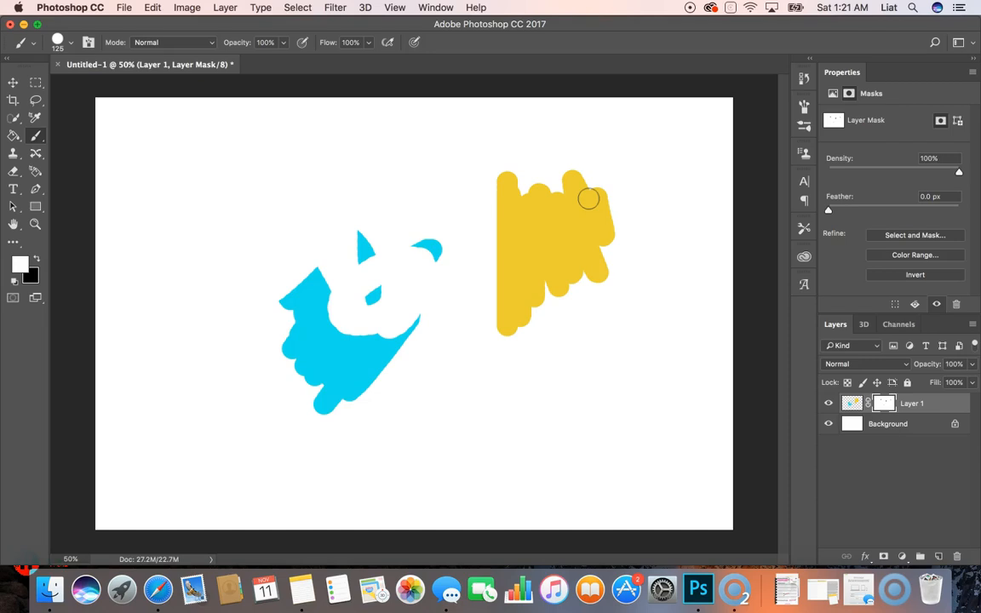
{"action": "mouse_move", "coordinate": [588, 198]}
{"action": "left_mouse_down"}
{"action": "mouse_move", "coordinate": [554, 200]}
{"action": "mouse_move", "coordinate": [499, 245]}
{"action": "left_mouse_up"}
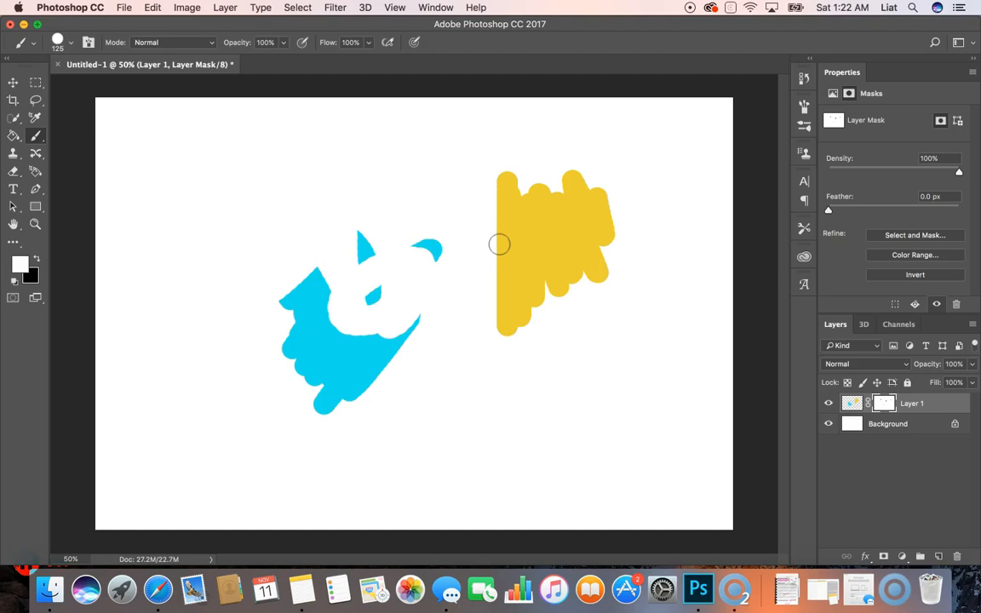
{"action": "left_click", "coordinate": [490, 308]}
{"action": "left_click_drag", "start_coordinate": [491, 309], "coordinate": [412, 338]}
{"action": "mouse_move", "coordinate": [413, 338]}
{"action": "left_mouse_down"}
{"action": "mouse_move", "coordinate": [416, 287]}
{"action": "mouse_move", "coordinate": [304, 330]}
{"action": "left_mouse_up"}
{"action": "left_click", "coordinate": [207, 191]}
{"action": "left_click_drag", "start_coordinate": [313, 230], "coordinate": [452, 329]}
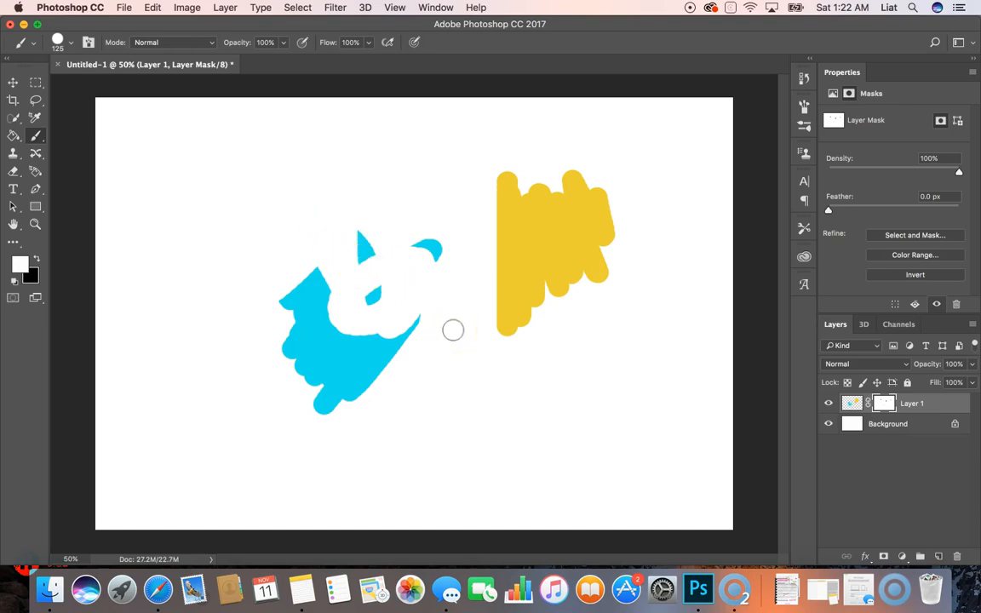